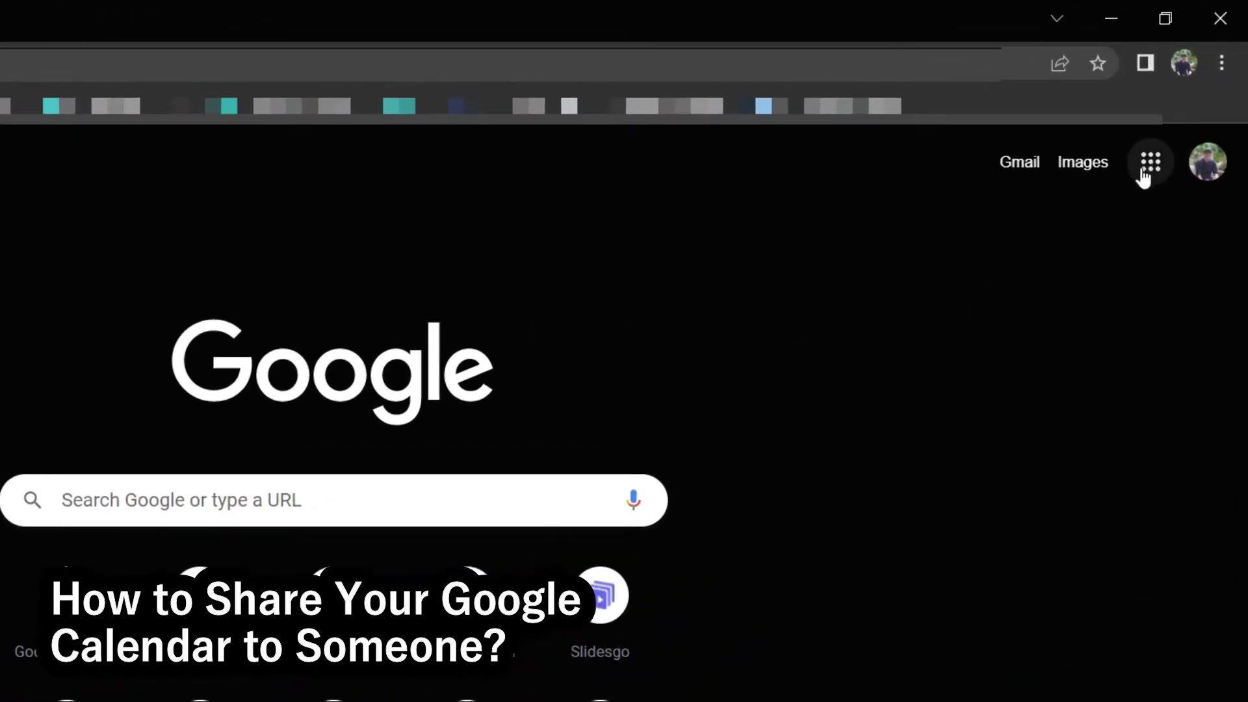
- Open Google Calendar from the Google apps
{"action": "left_click", "coordinate": [1148, 177]}
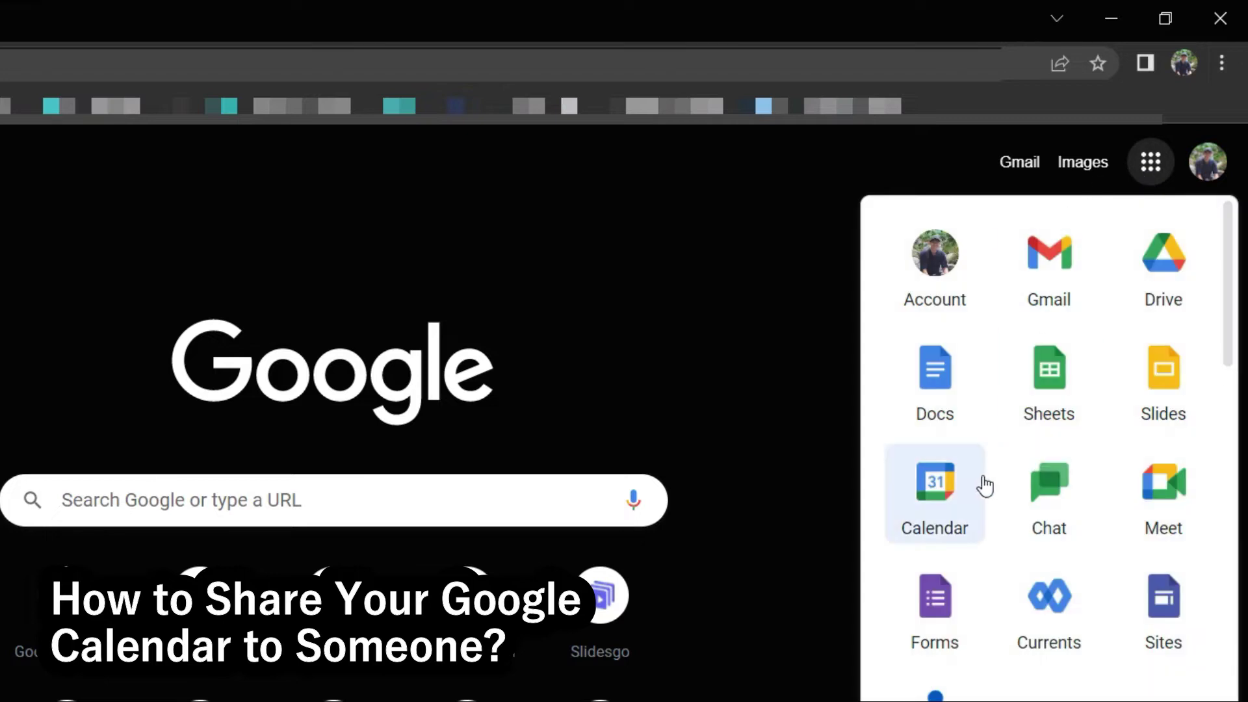
{"action": "left_click", "coordinate": [934, 488]}
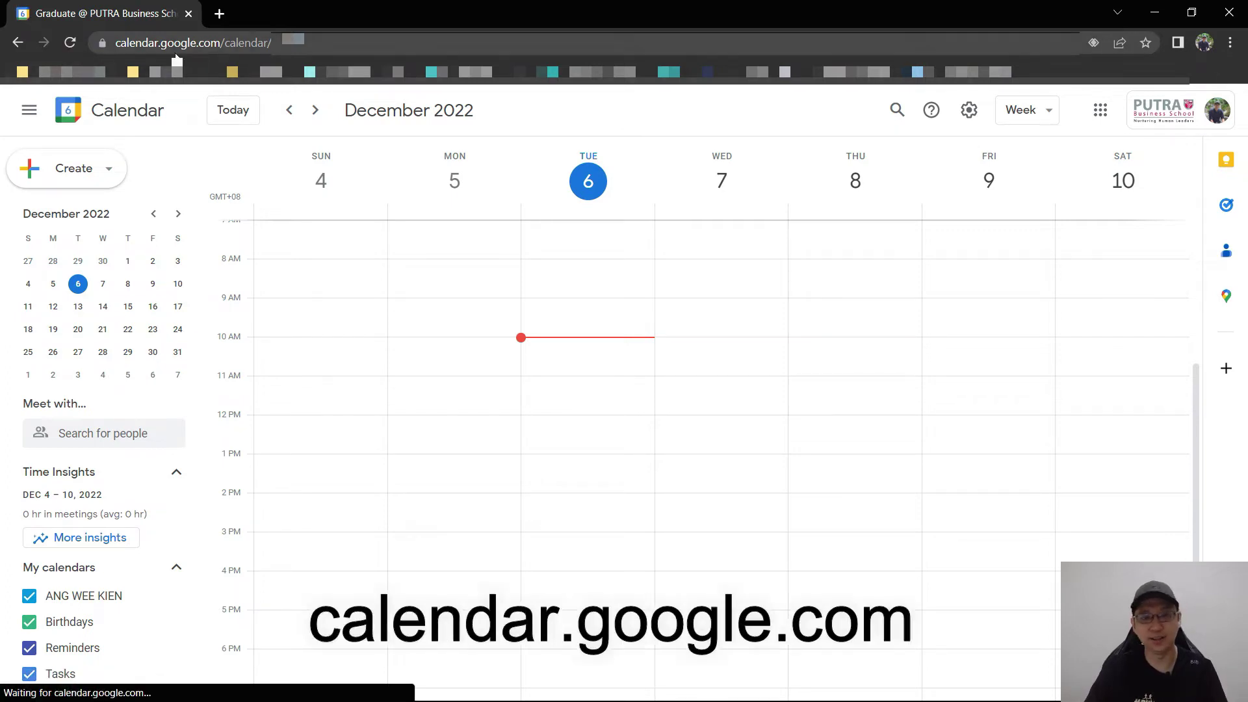
- Start a new calendar named "Test" with the description "To test calendar sharing"
{"action": "mouse_move", "coordinate": [732, 212]}
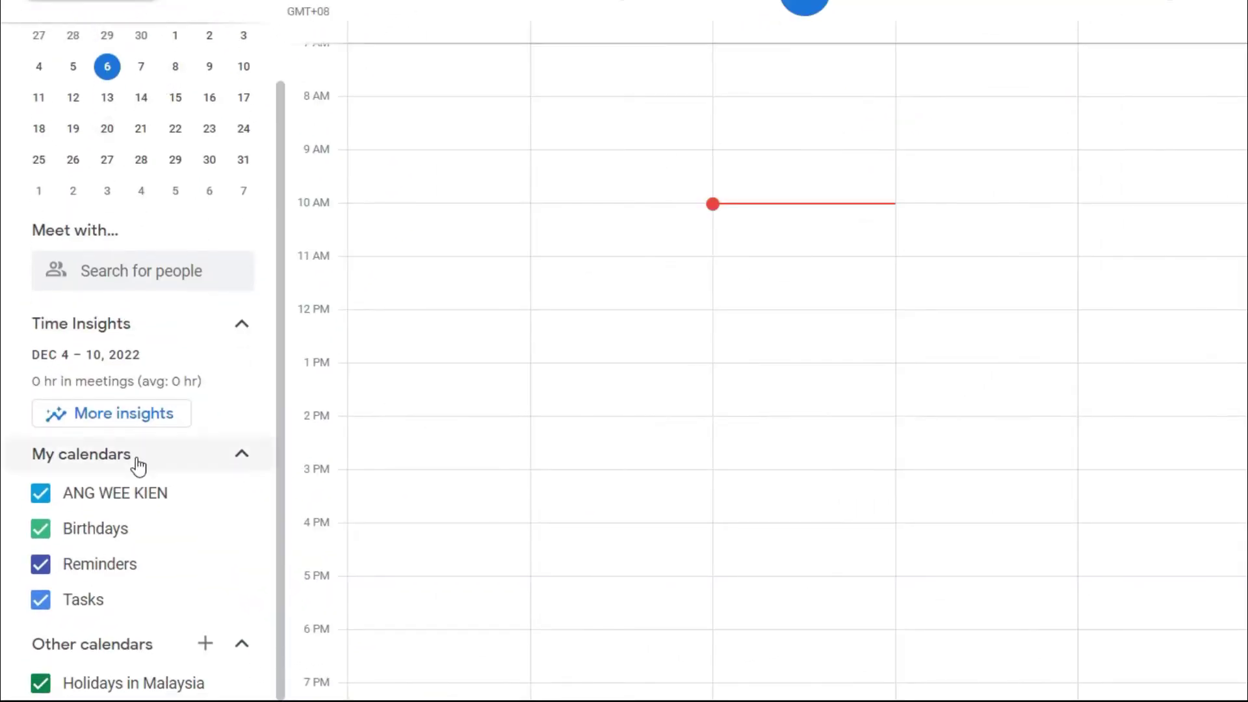
{"action": "left_click", "coordinate": [206, 645]}
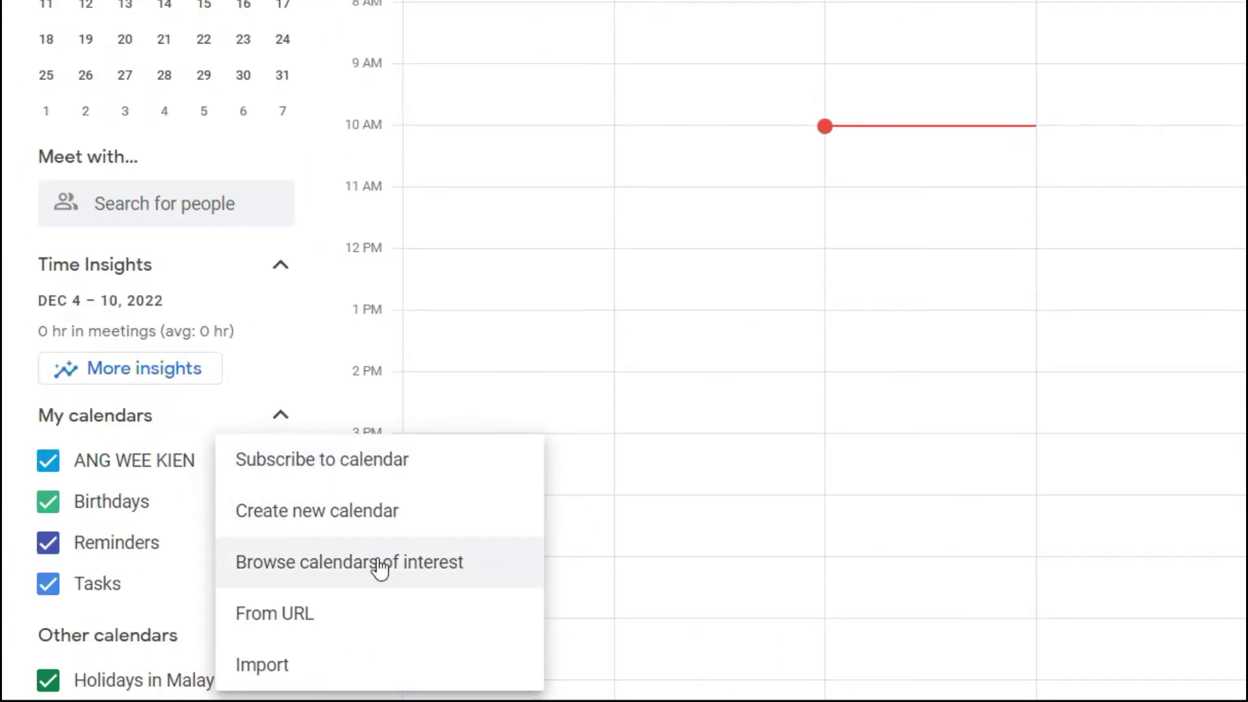
{"action": "left_click", "coordinate": [402, 523]}
{"action": "left_click", "coordinate": [398, 524]}
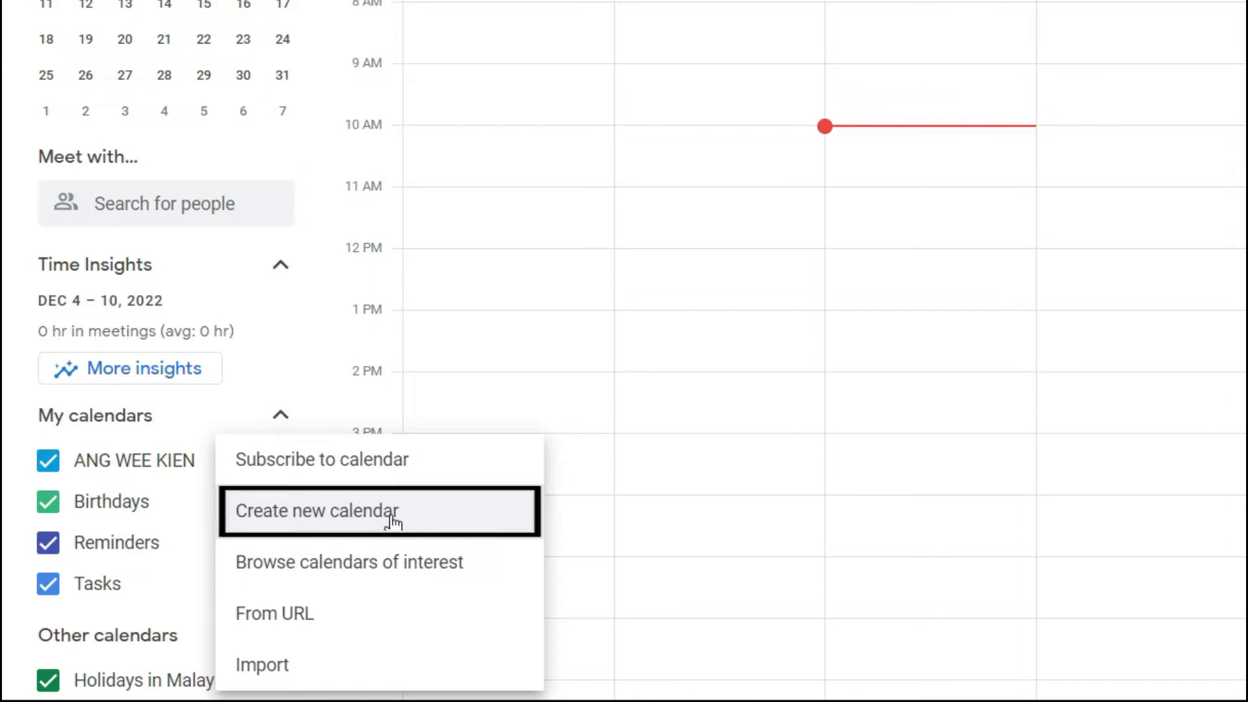
{"action": "left_click", "coordinate": [393, 520]}
{"action": "type", "text": "Test"}
{"action": "key", "text": "Tab"}
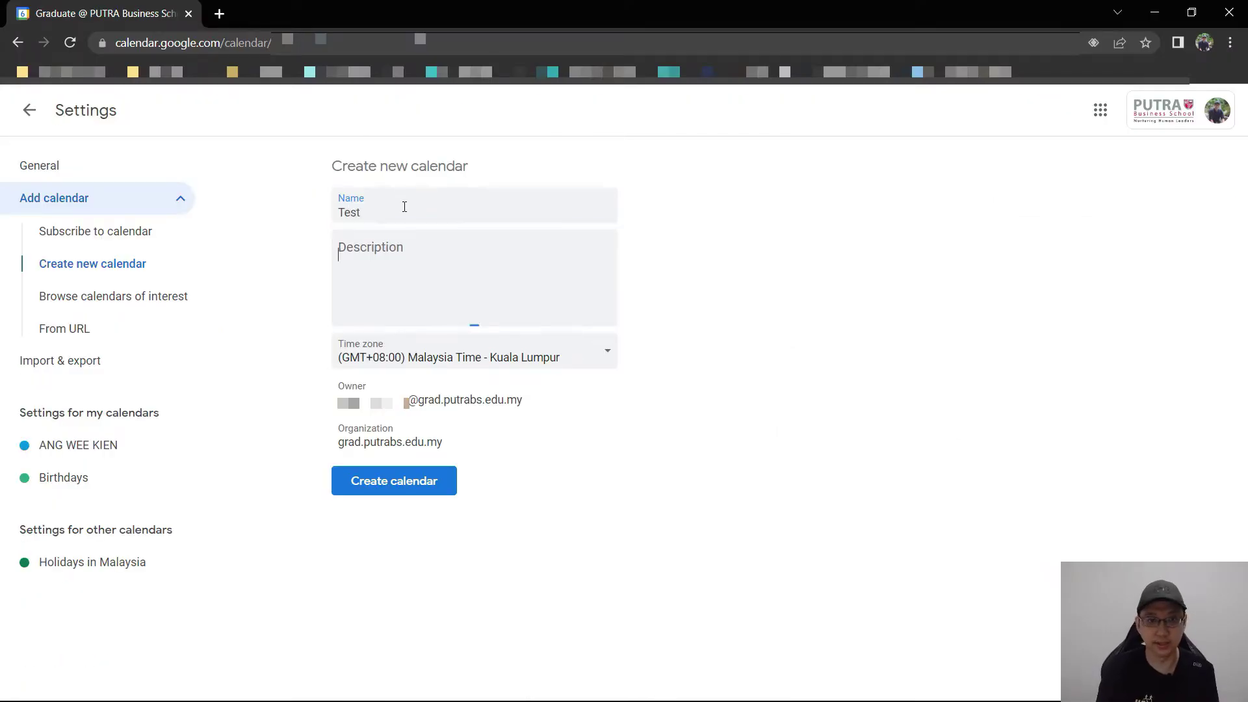
{"action": "type", "text": "To test calendar sharing"}
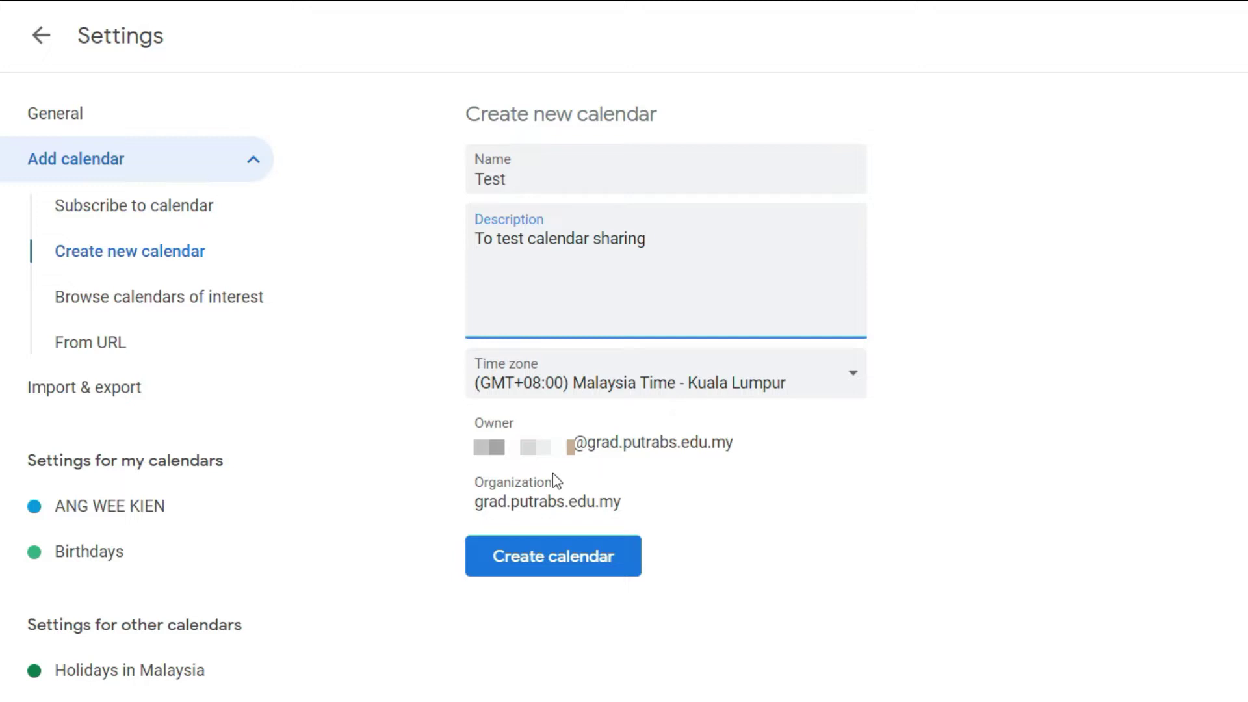
- Create the new calendar with the entered details and return to the main calendar view
{"action": "left_click_drag", "start_coordinate": [596, 444], "coordinate": [751, 455]}
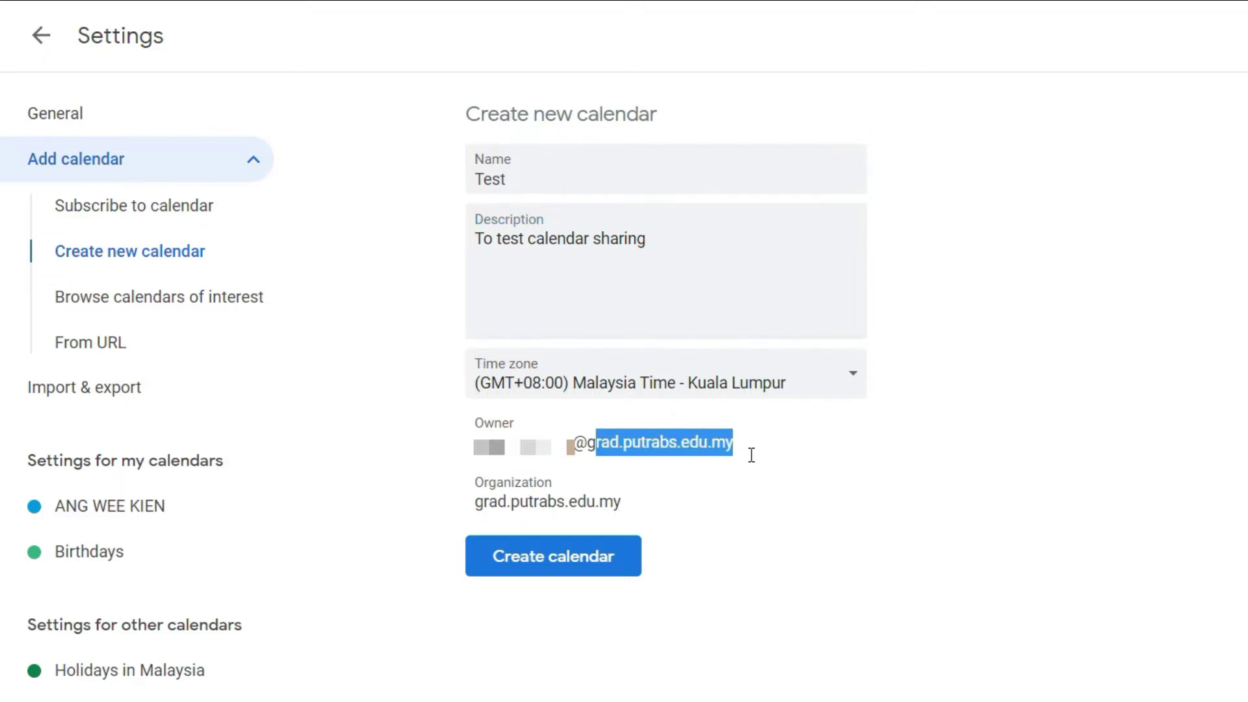
{"action": "left_click", "coordinate": [888, 559]}
{"action": "left_click", "coordinate": [579, 568]}
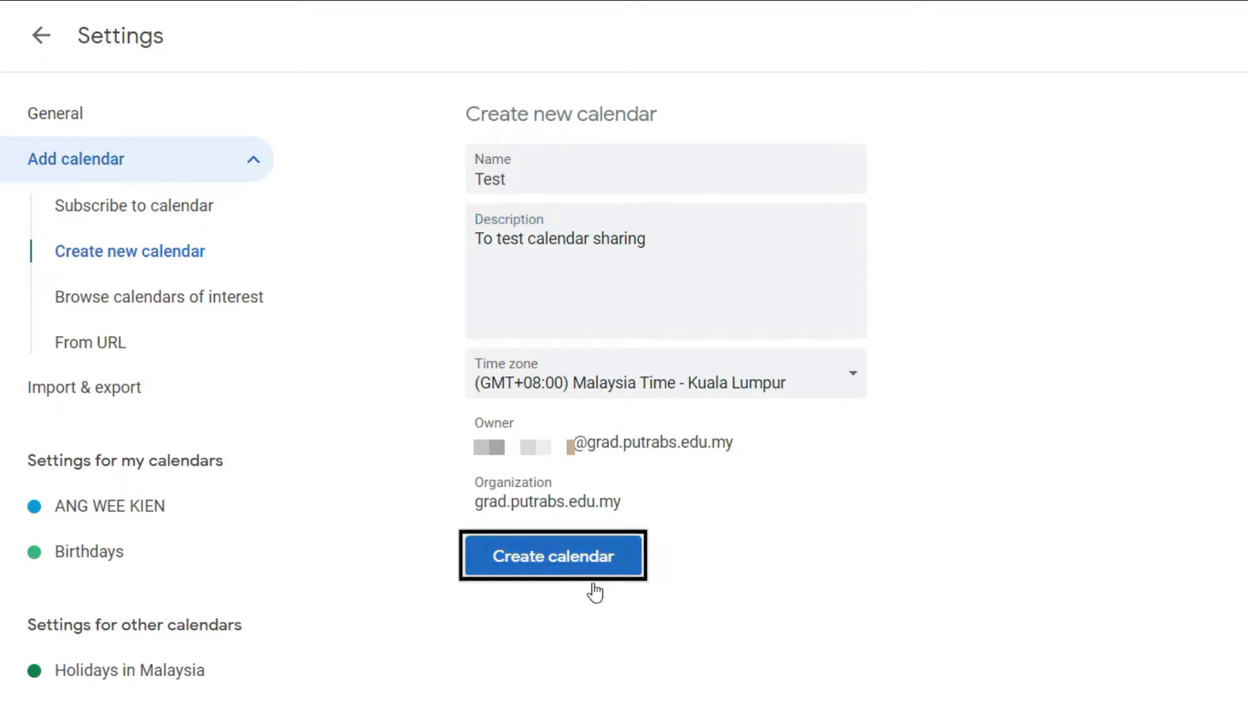
{"action": "left_click", "coordinate": [67, 63]}
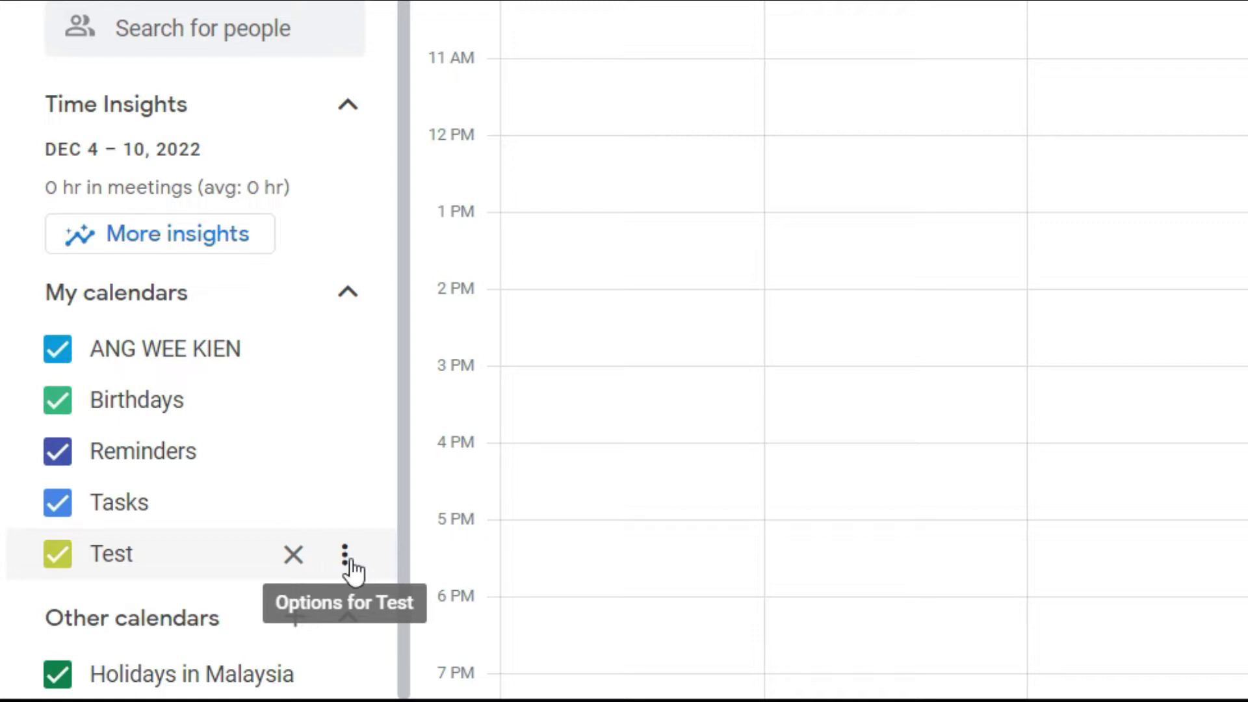
- Open the sharing settings of the Test calendar, showing its event access permissions and specific-people sharing
{"action": "left_click", "coordinate": [344, 559]}
{"action": "left_click", "coordinate": [422, 434]}
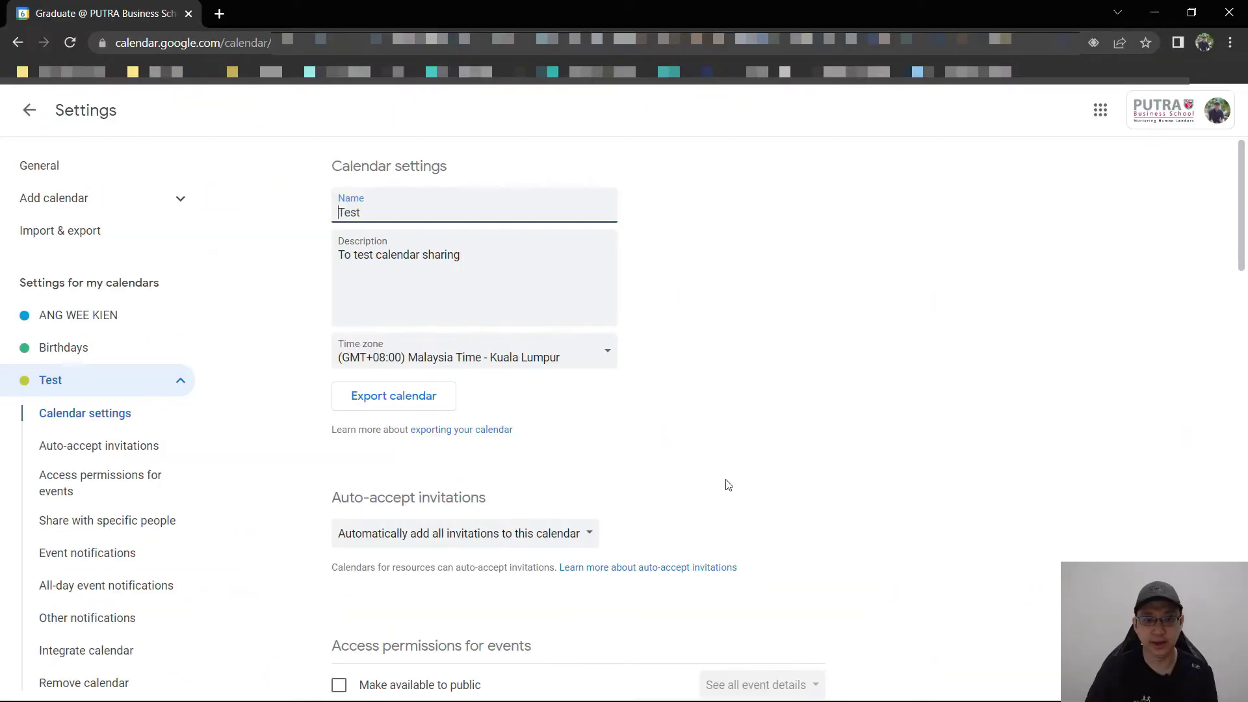
{"action": "scroll", "coordinate": [657, 422], "scroll_direction": "down", "scroll_amount": 5}
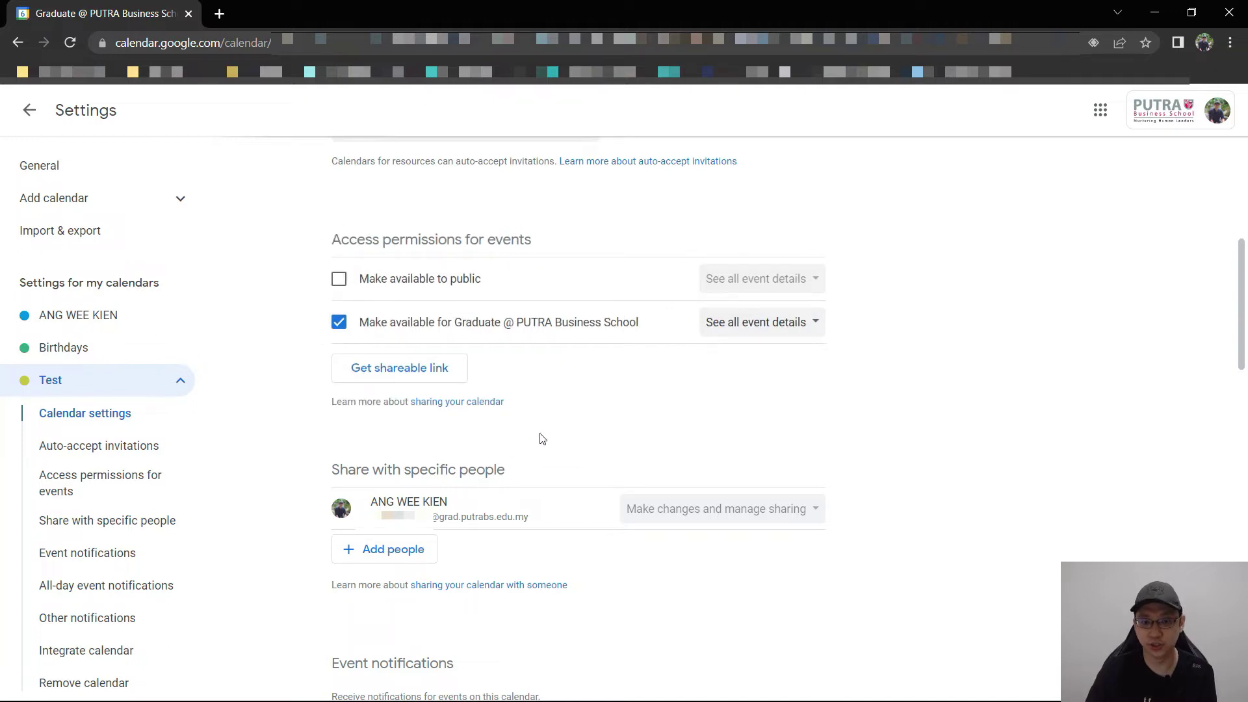
{"action": "scroll", "coordinate": [542, 438], "scroll_direction": "down", "scroll_amount": 3}
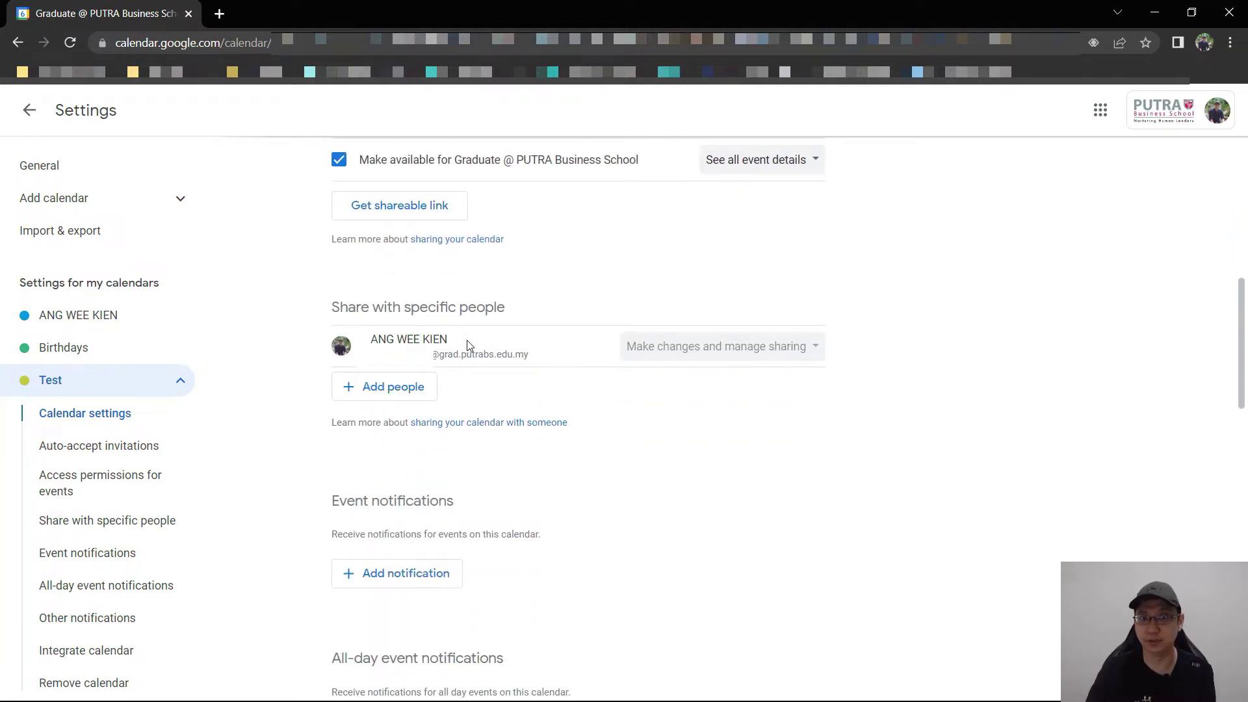
{"action": "scroll", "coordinate": [479, 391], "scroll_direction": "up", "scroll_amount": 1}
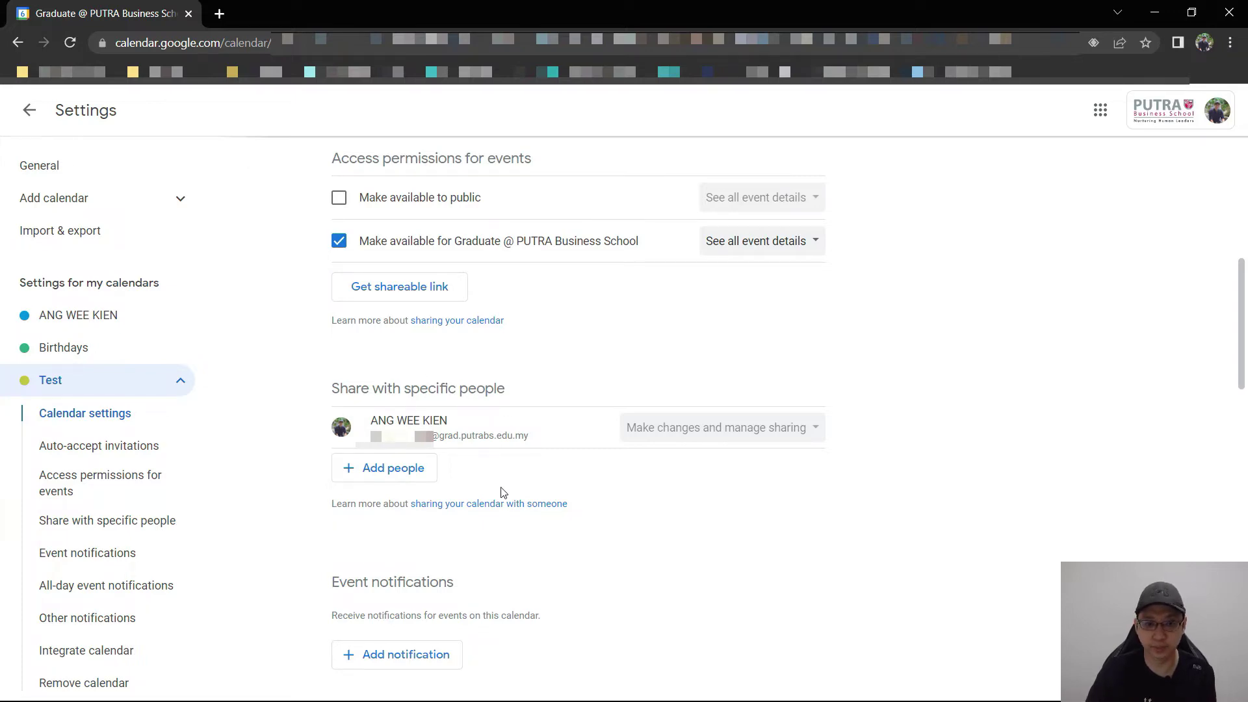
- Share the Test calendar with the recipient's e-mail address, granting the "See all event details" permission, and send the invitation
{"action": "left_click", "coordinate": [389, 468]}
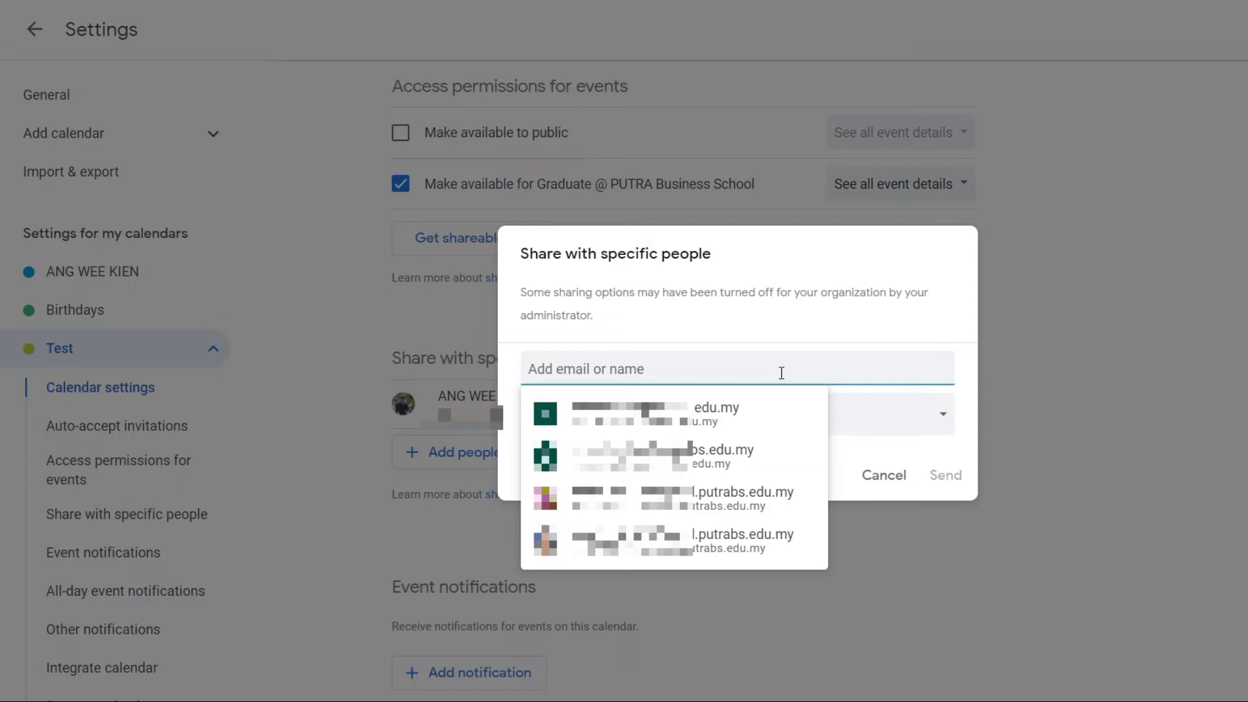
{"action": "key", "text": "ctrl+v"}
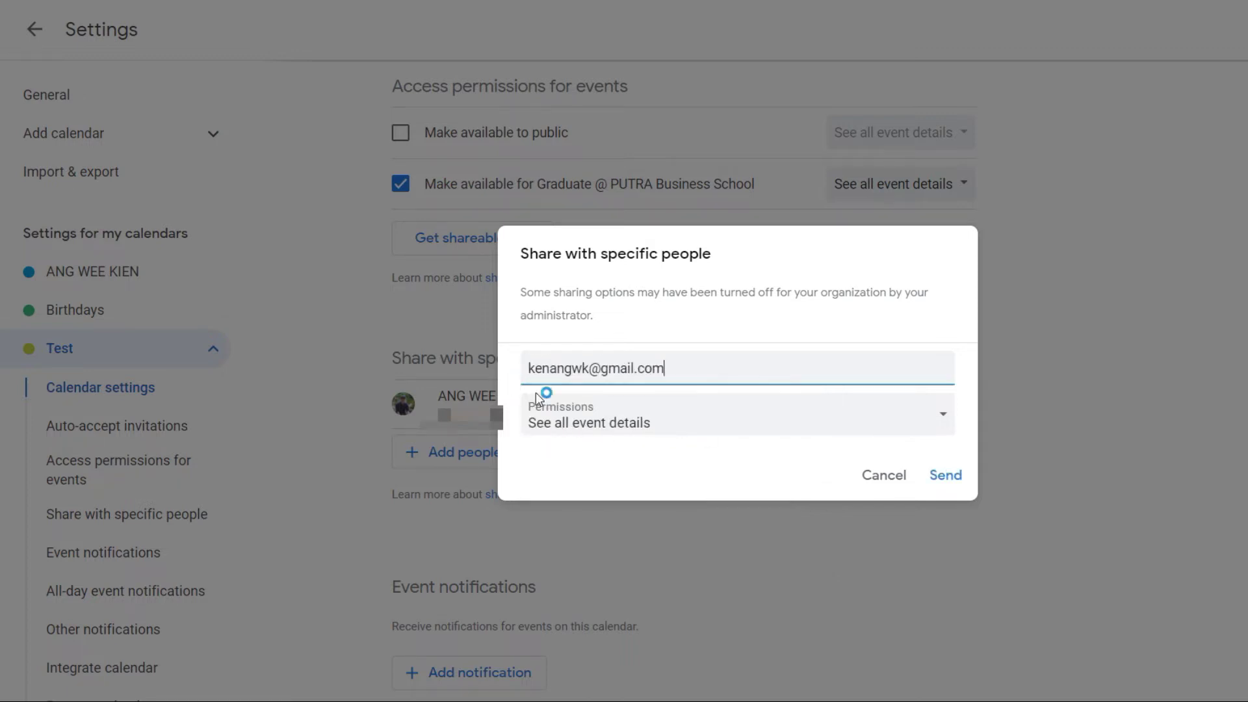
{"action": "left_click", "coordinate": [623, 432]}
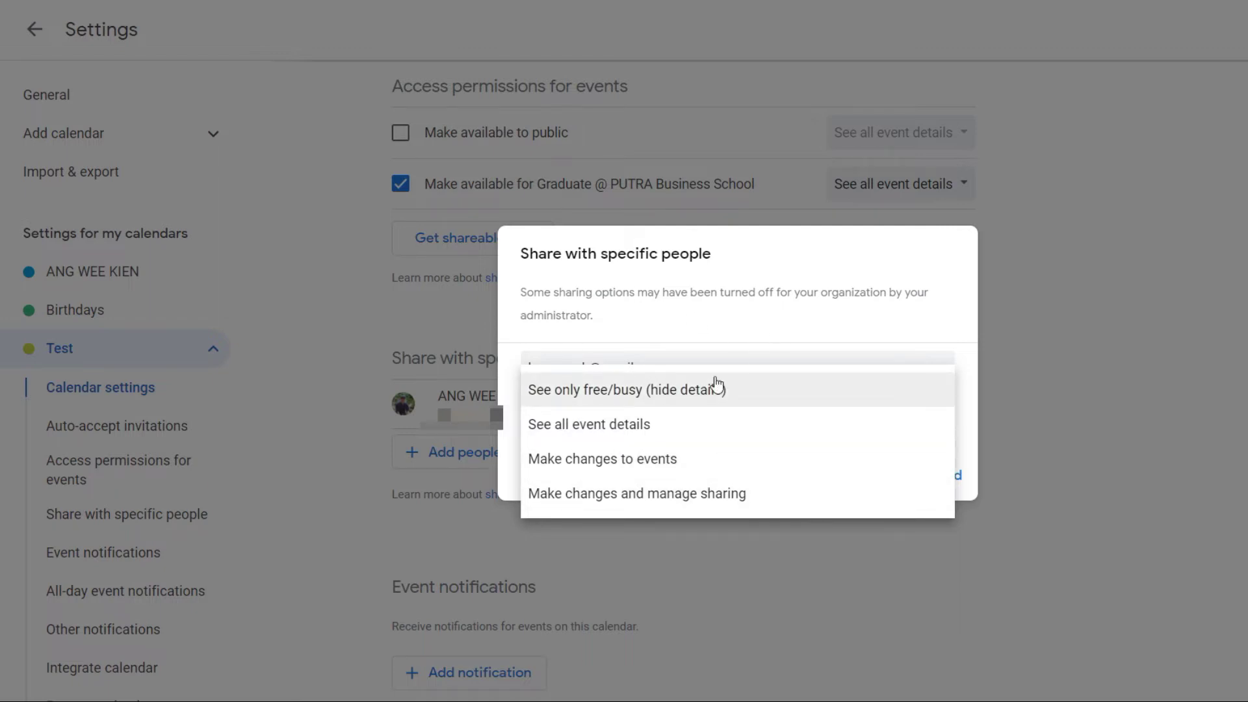
{"action": "left_click", "coordinate": [618, 429]}
{"action": "left_click", "coordinate": [944, 476]}
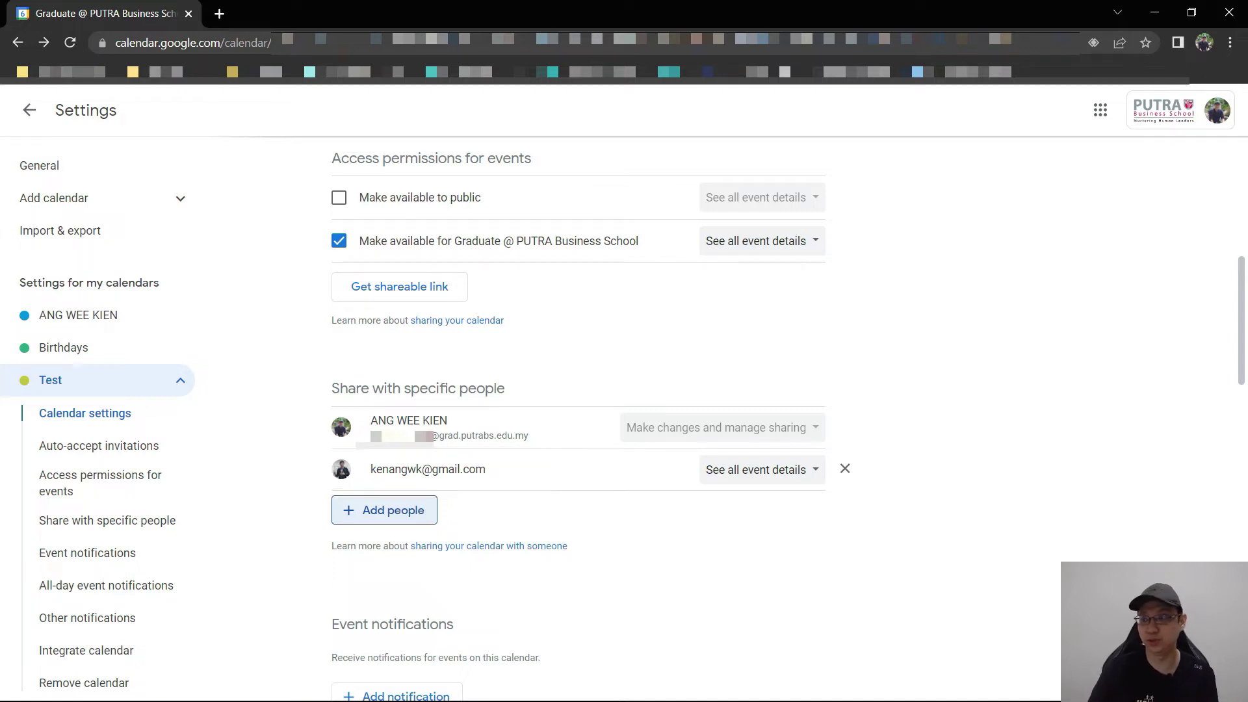
- Switch to the recipient's Gmail inbox and read the message about the shared calendar
{"action": "key", "text": "alt+Tab"}
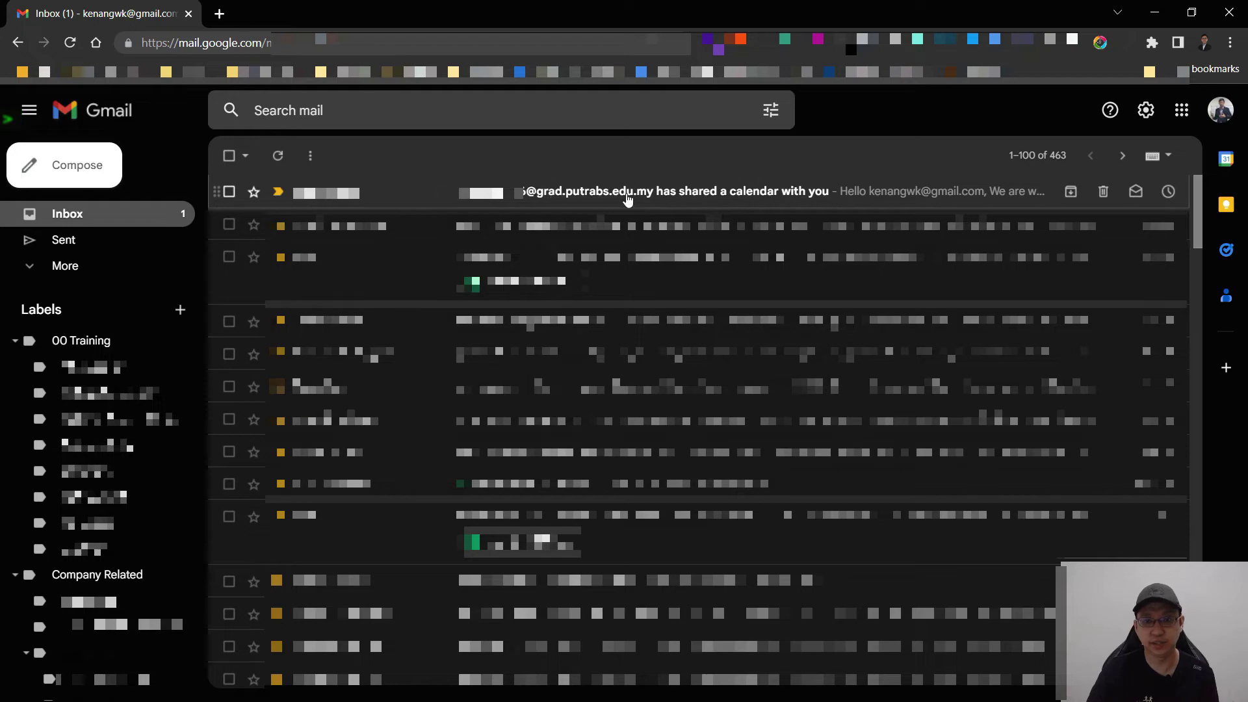
{"action": "left_click", "coordinate": [729, 203]}
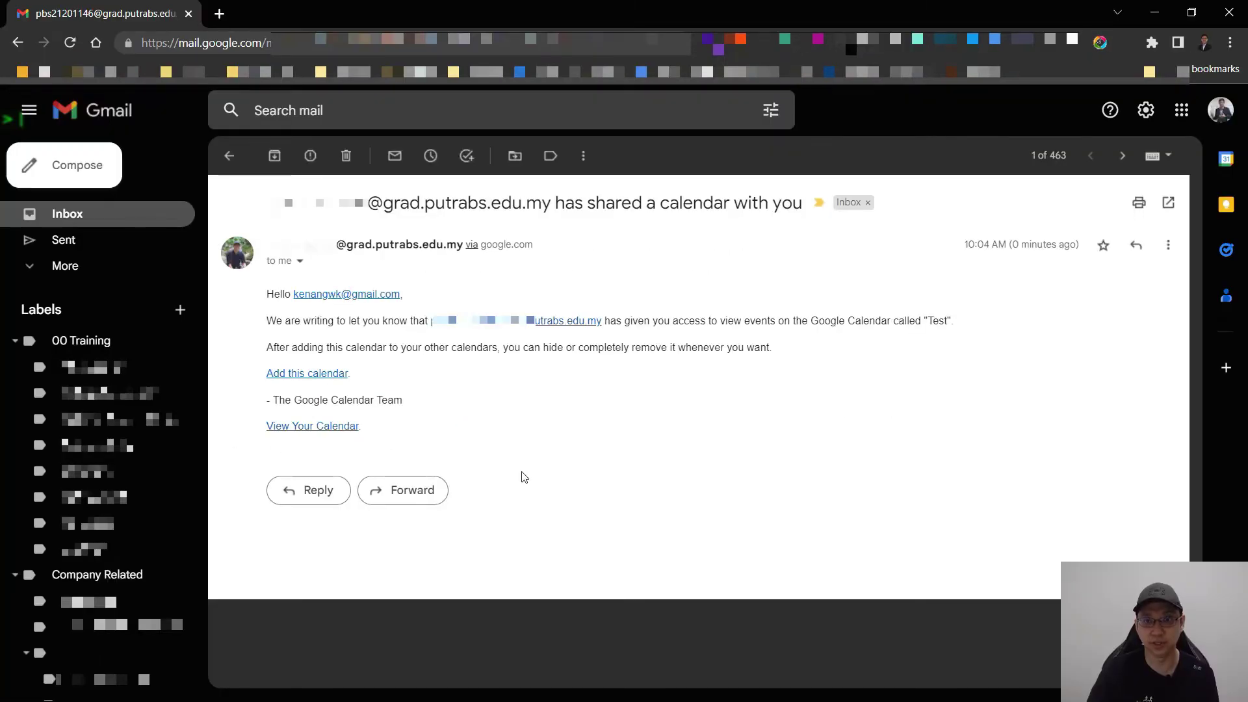
- Switch back to the Test calendar's settings and review the permission options for the added person
{"action": "key", "text": "alt+Tab"}
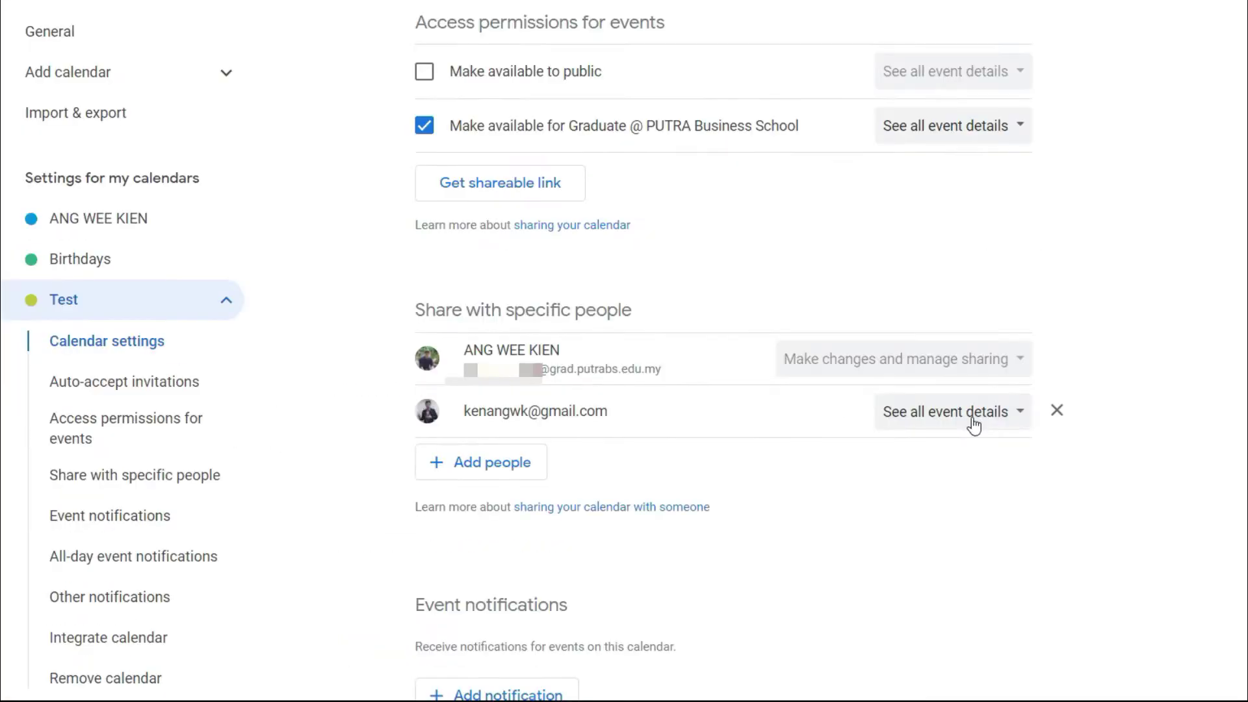
{"action": "left_click", "coordinate": [780, 479]}
{"action": "left_click", "coordinate": [762, 471]}
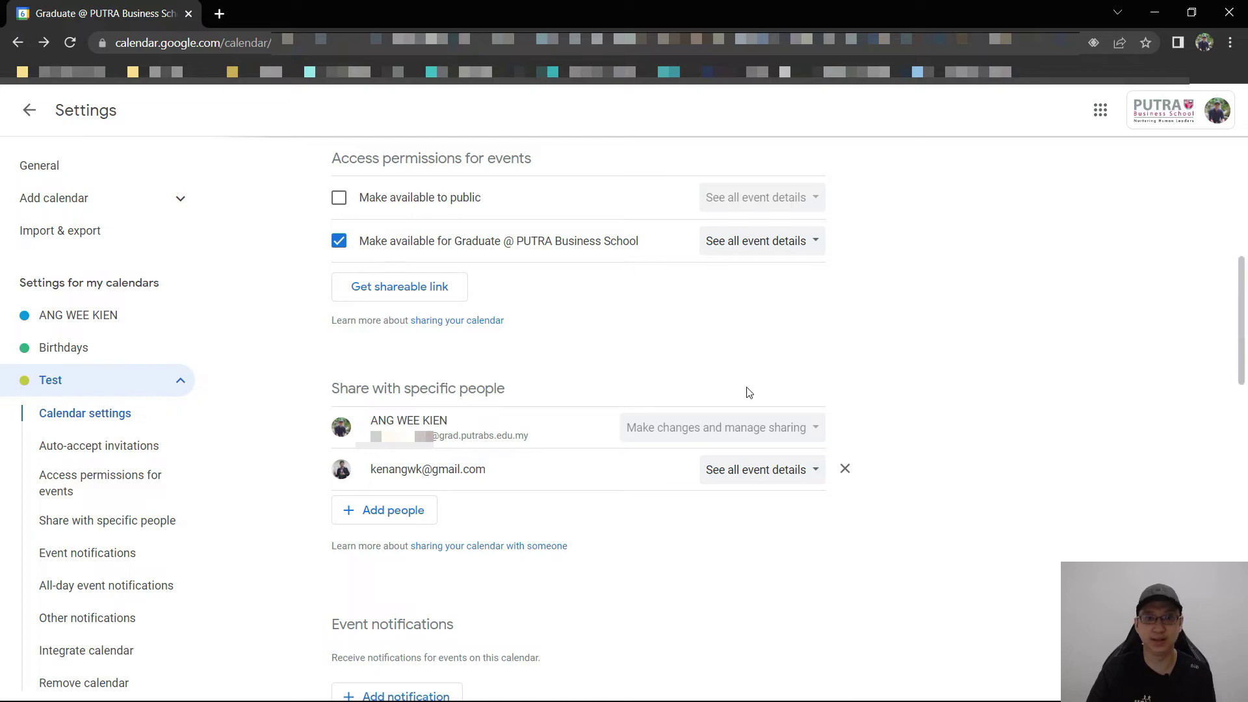
- Make the Test calendar available to the public with the permission "See only free/busy (hide details)"
{"action": "scroll", "coordinate": [745, 392], "scroll_direction": "up", "scroll_amount": 1}
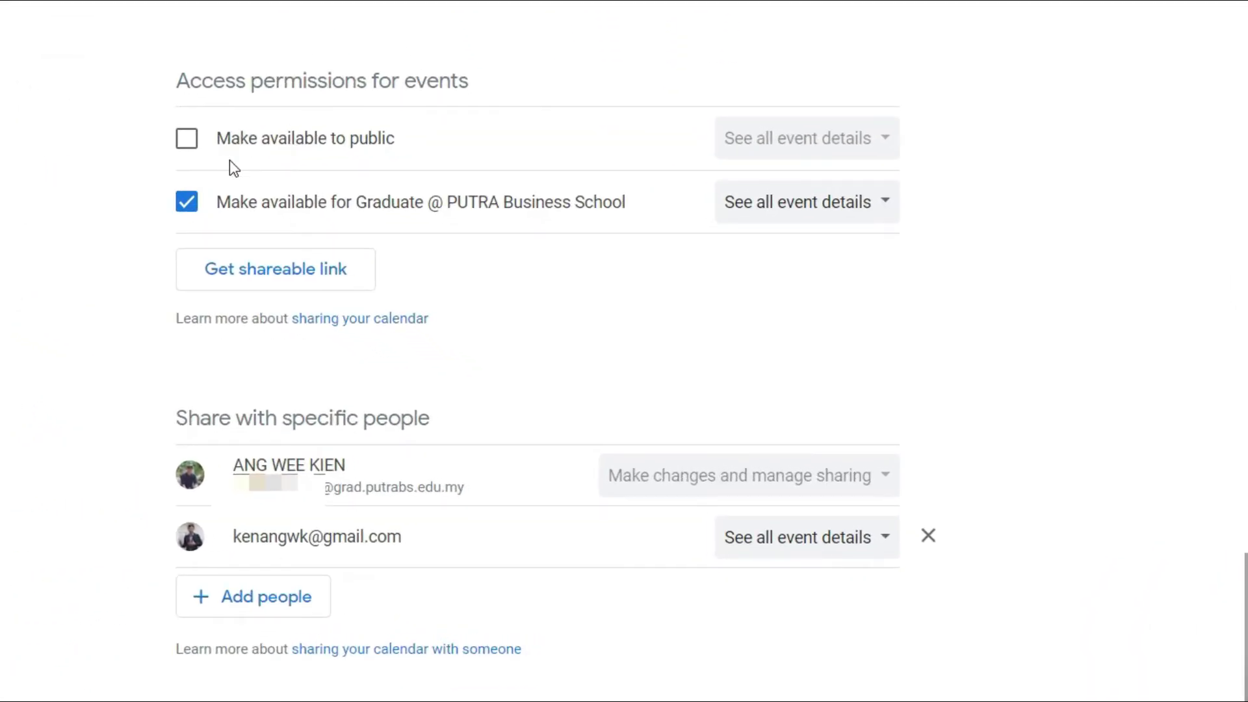
{"action": "left_click", "coordinate": [186, 140]}
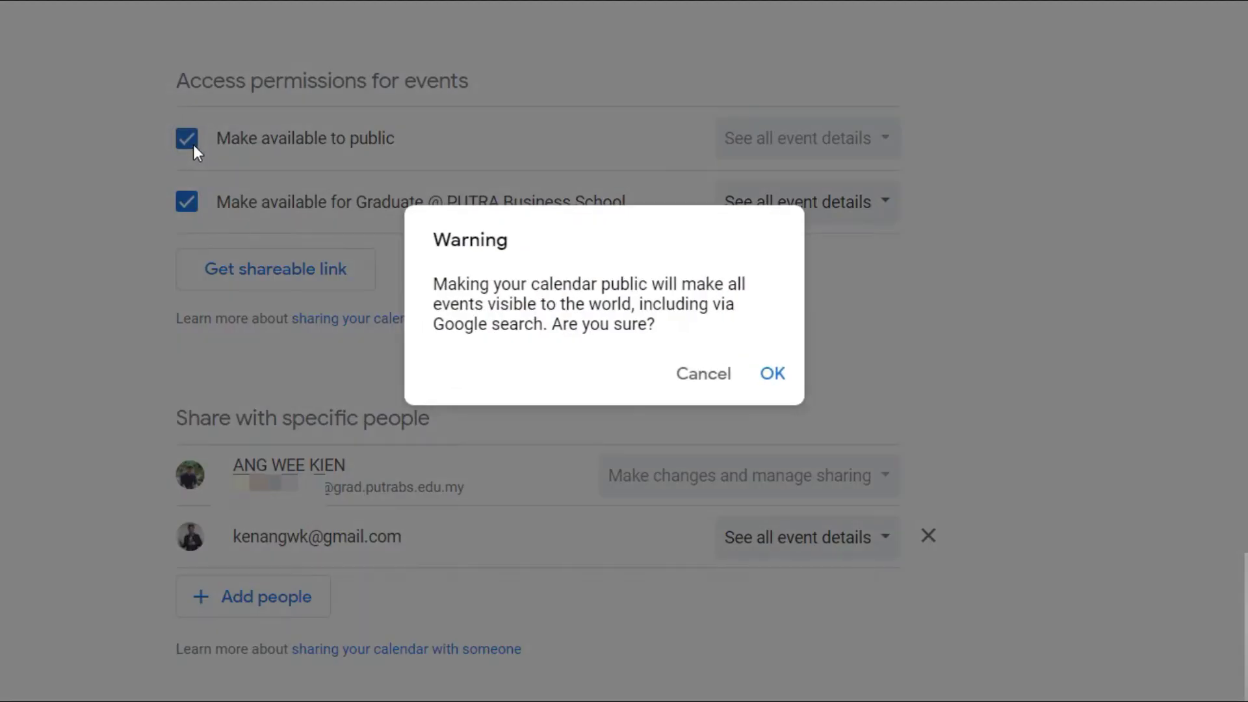
{"action": "left_click_drag", "start_coordinate": [422, 303], "coordinate": [679, 336]}
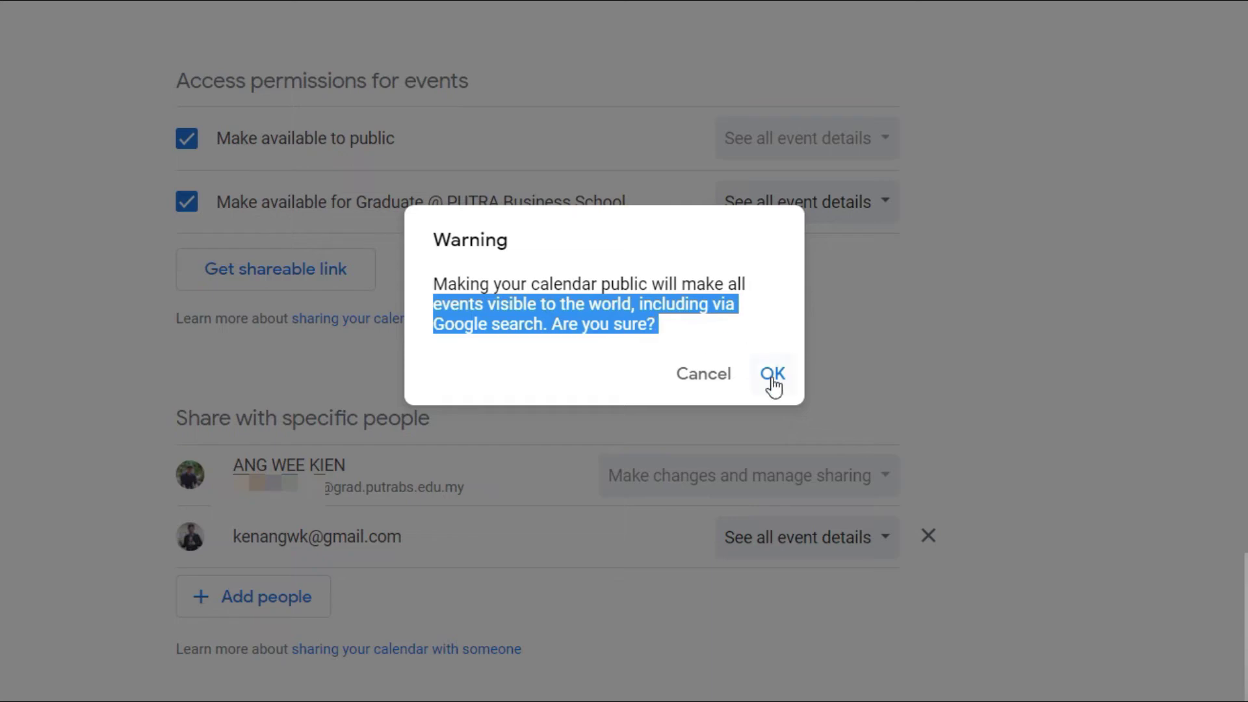
{"action": "left_click", "coordinate": [773, 376]}
{"action": "left_click", "coordinate": [881, 144]}
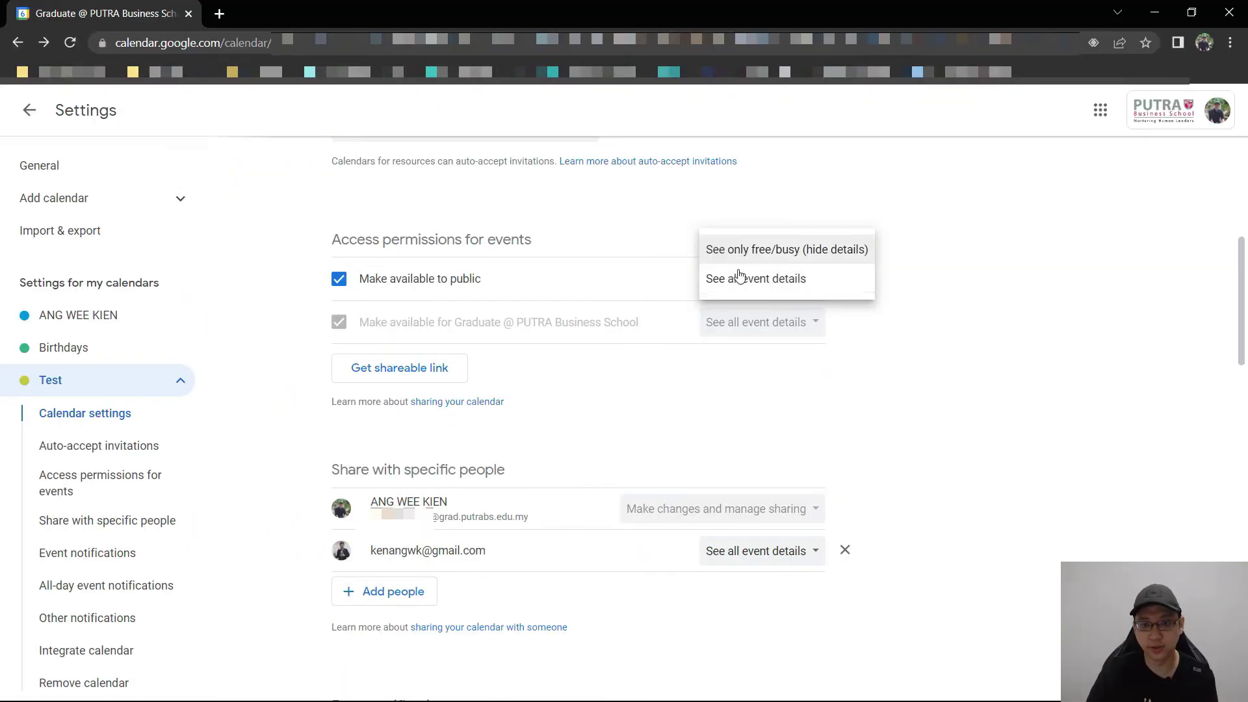
{"action": "left_click", "coordinate": [783, 260]}
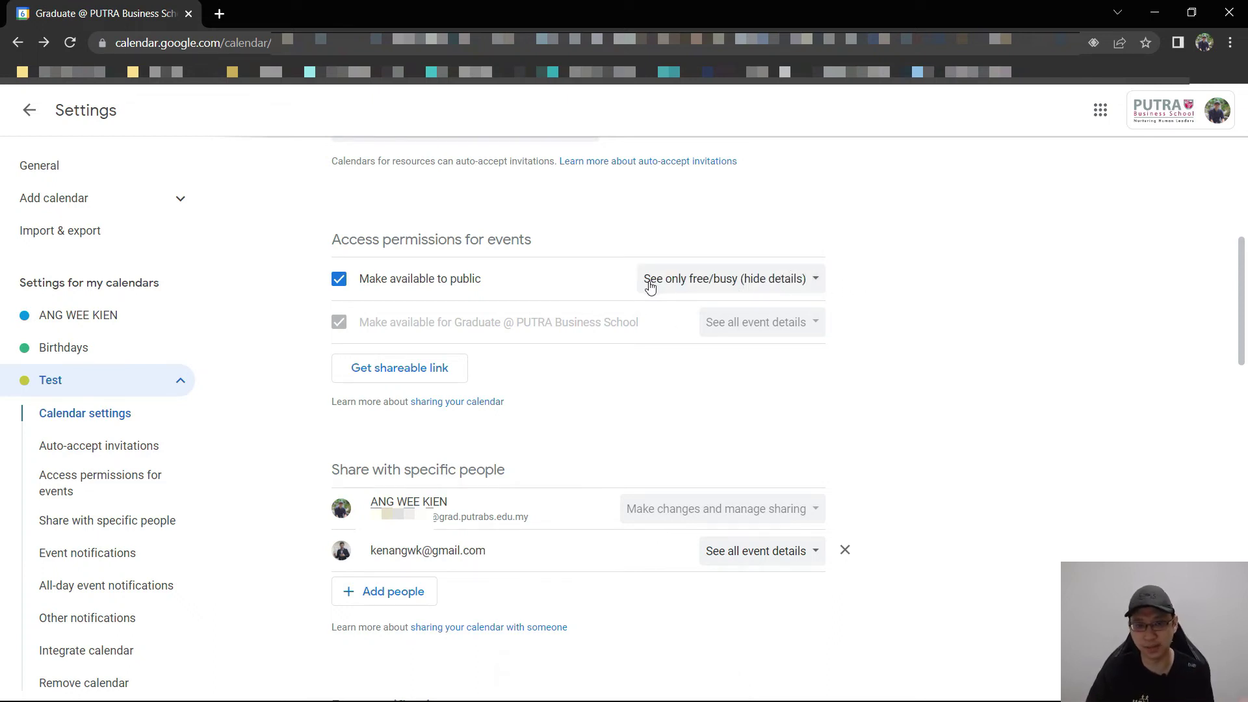
- Get the shareable link of the Test calendar and copy it
{"action": "left_click", "coordinate": [410, 376]}
{"action": "left_click", "coordinate": [777, 450]}
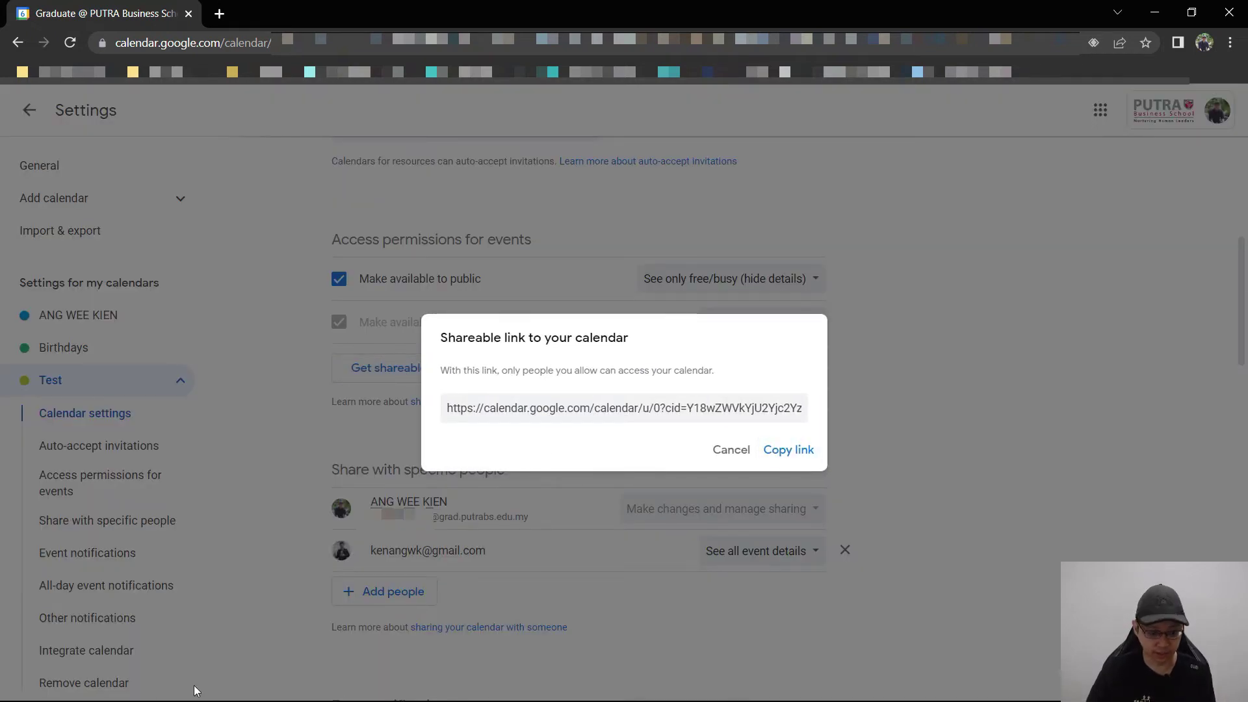
- Open the copied link in a new tab of the recipient's browser and add the Test calendar to that account
{"action": "key", "text": "super"}
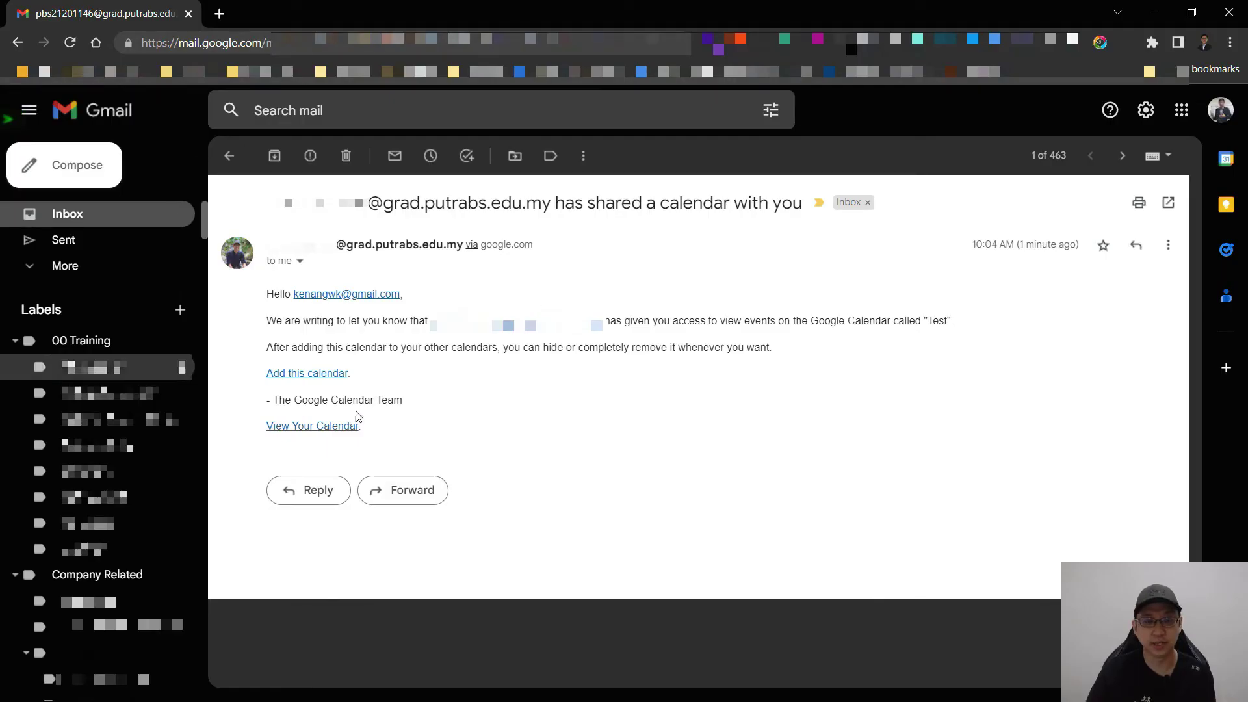
{"action": "left_click", "coordinate": [218, 14]}
{"action": "key", "text": "ctrl+v"}
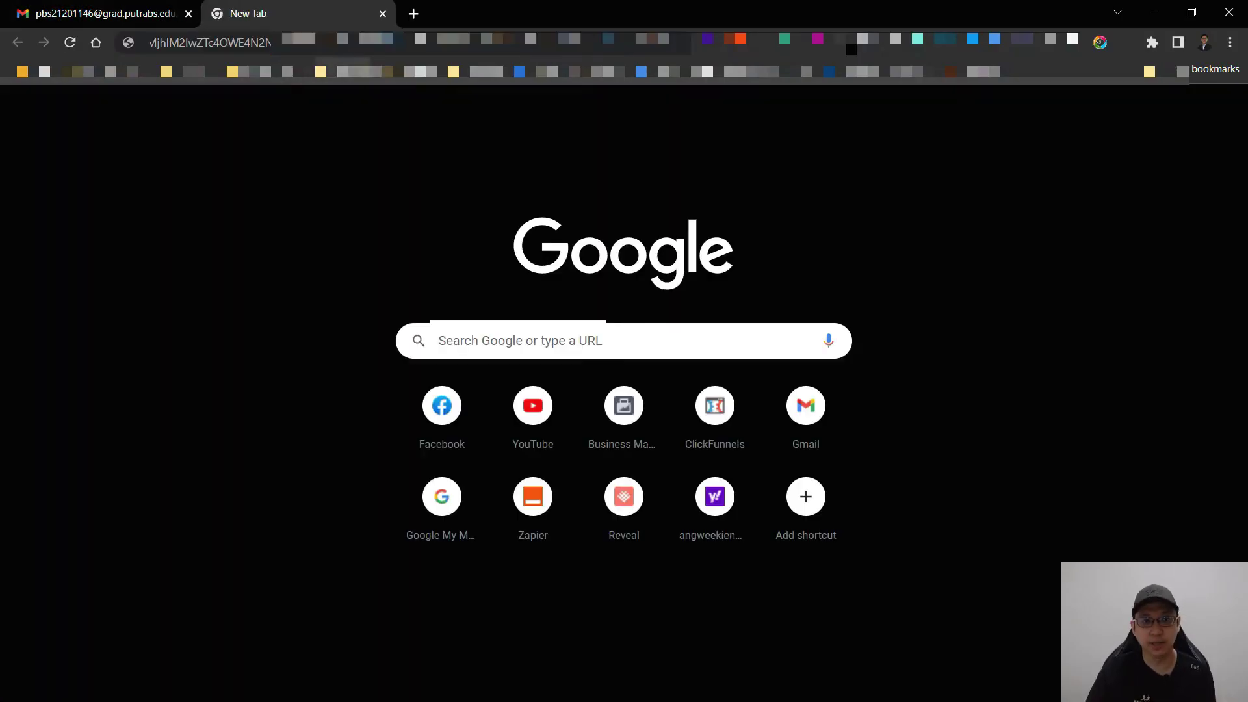
{"action": "left_click", "coordinate": [462, 104]}
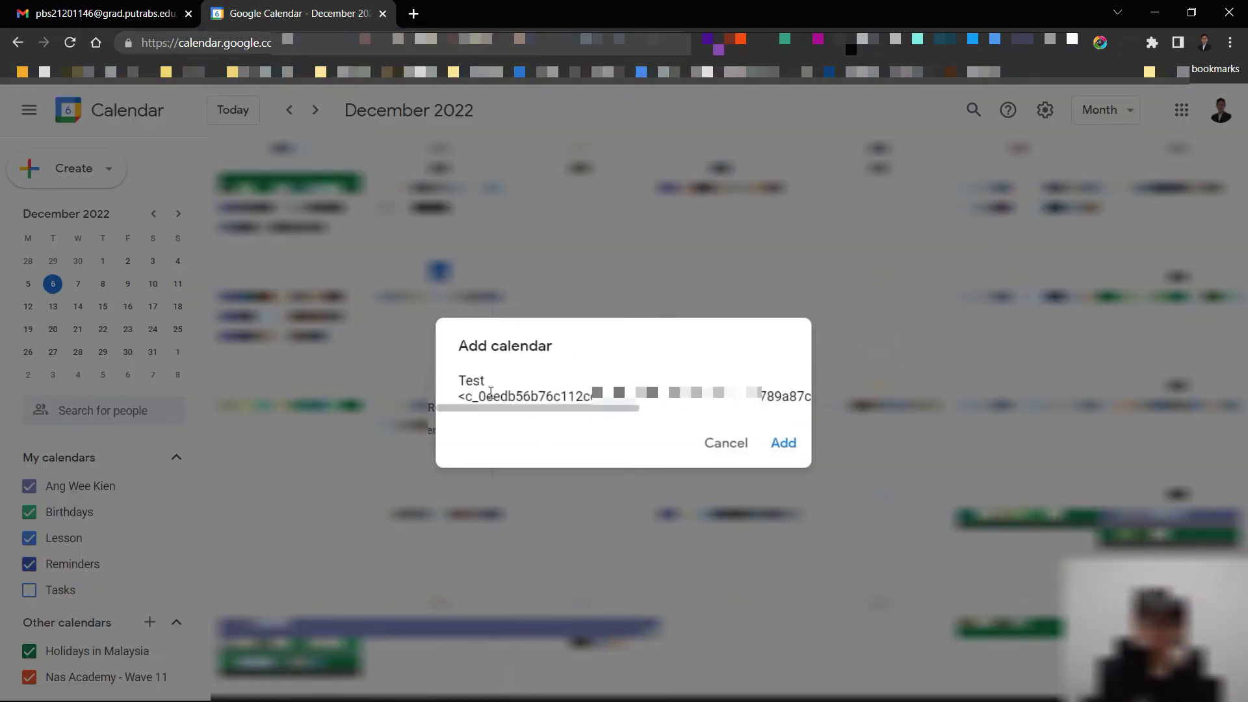
{"action": "left_click_drag", "start_coordinate": [481, 394], "coordinate": [596, 395]}
{"action": "left_click", "coordinate": [774, 460]}
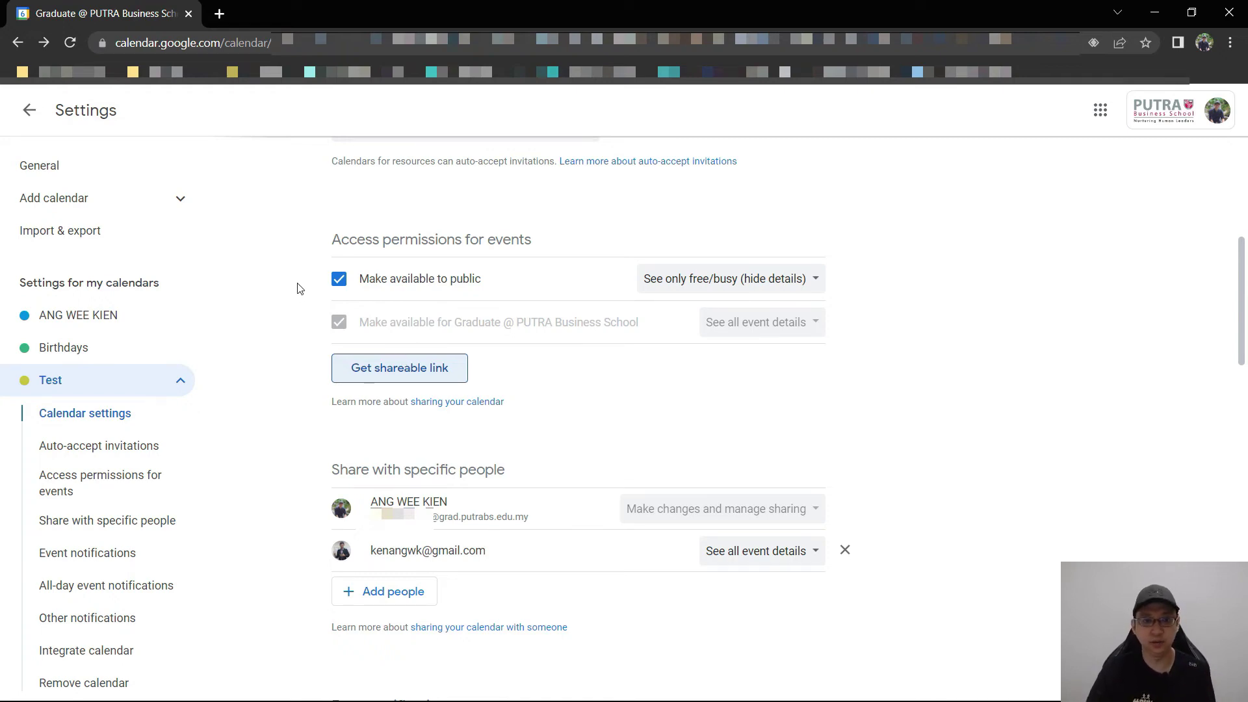
- Turn off the Test calendar's public availability and review the permission options for the organization and the added person
{"action": "left_click", "coordinate": [338, 283]}
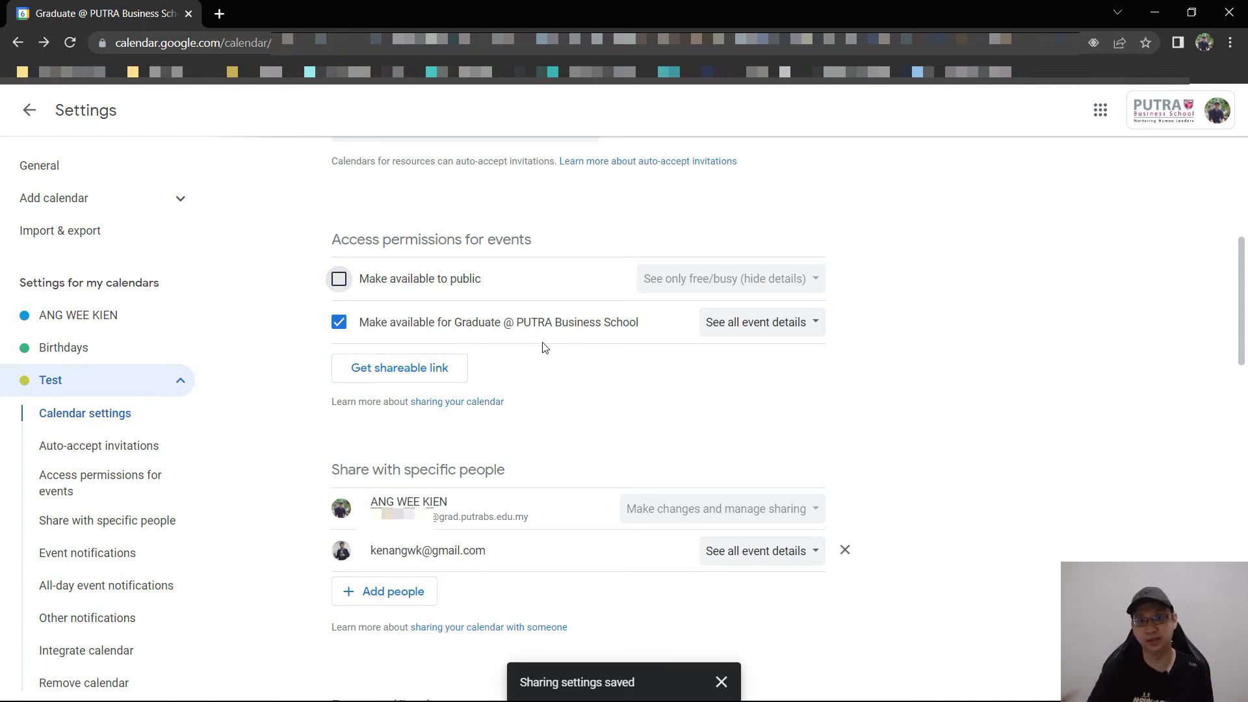
{"action": "left_click", "coordinate": [739, 318]}
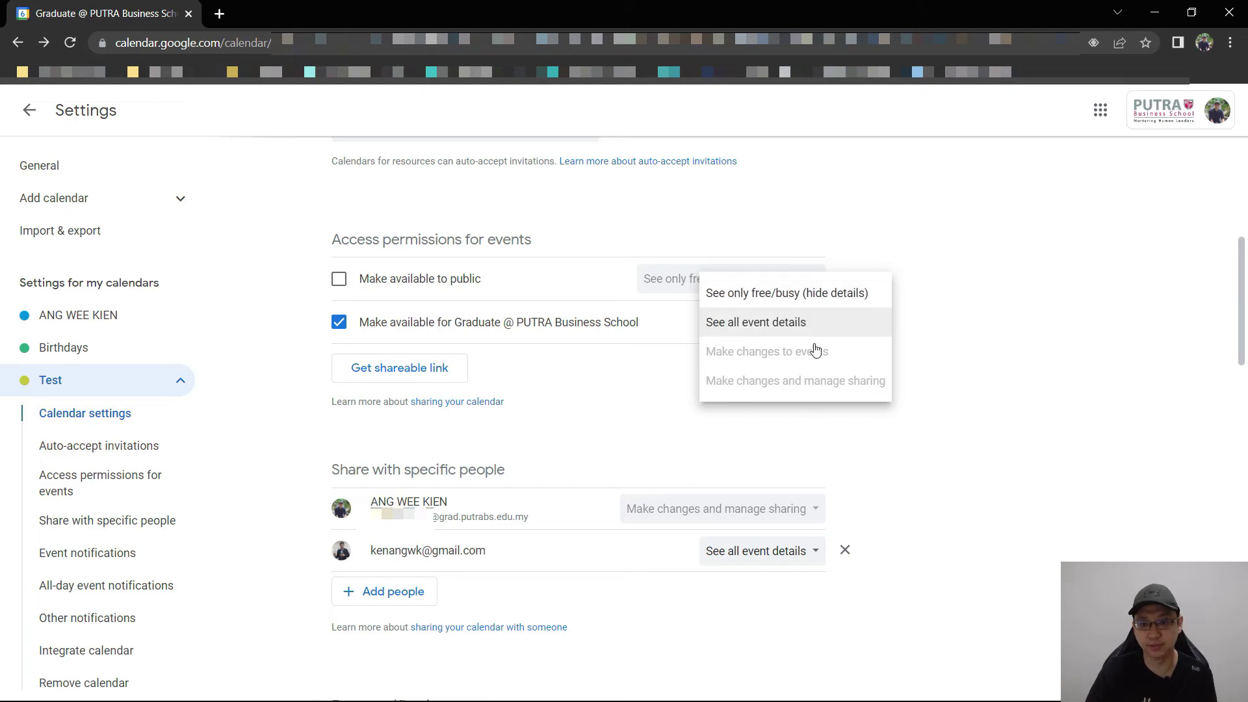
{"action": "left_click", "coordinate": [981, 319]}
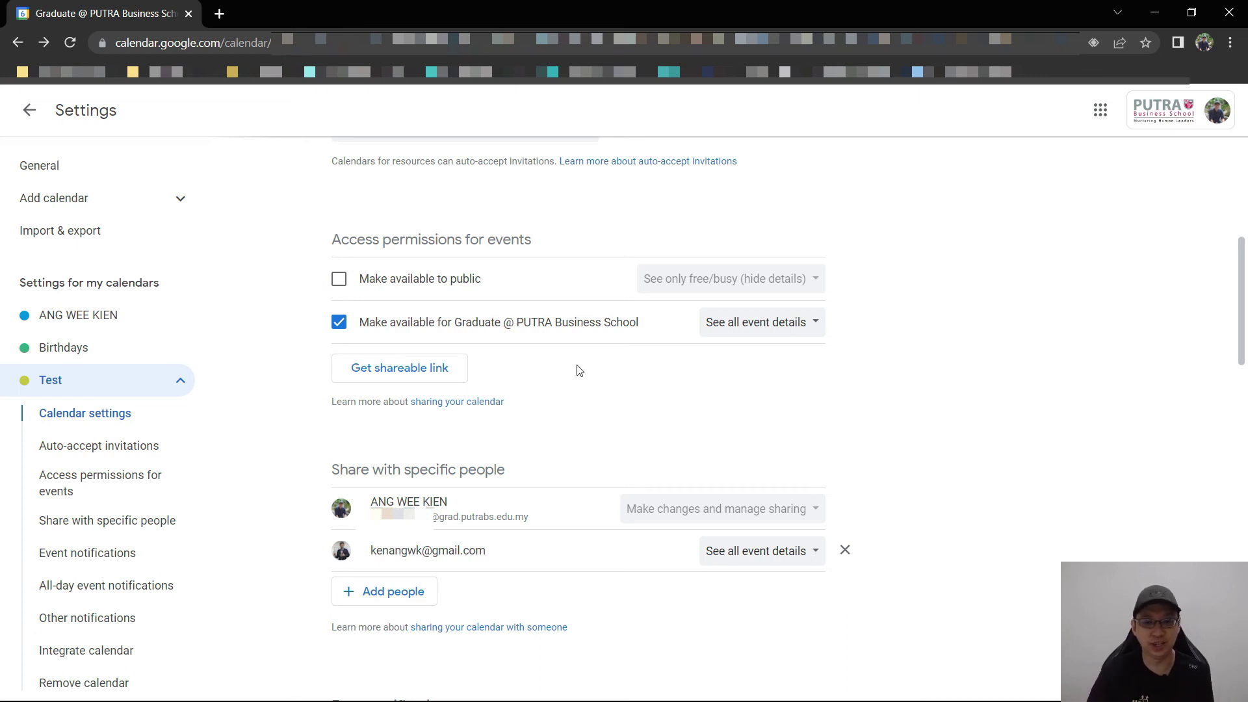
{"action": "left_click", "coordinate": [756, 550]}
{"action": "left_click", "coordinate": [967, 340]}
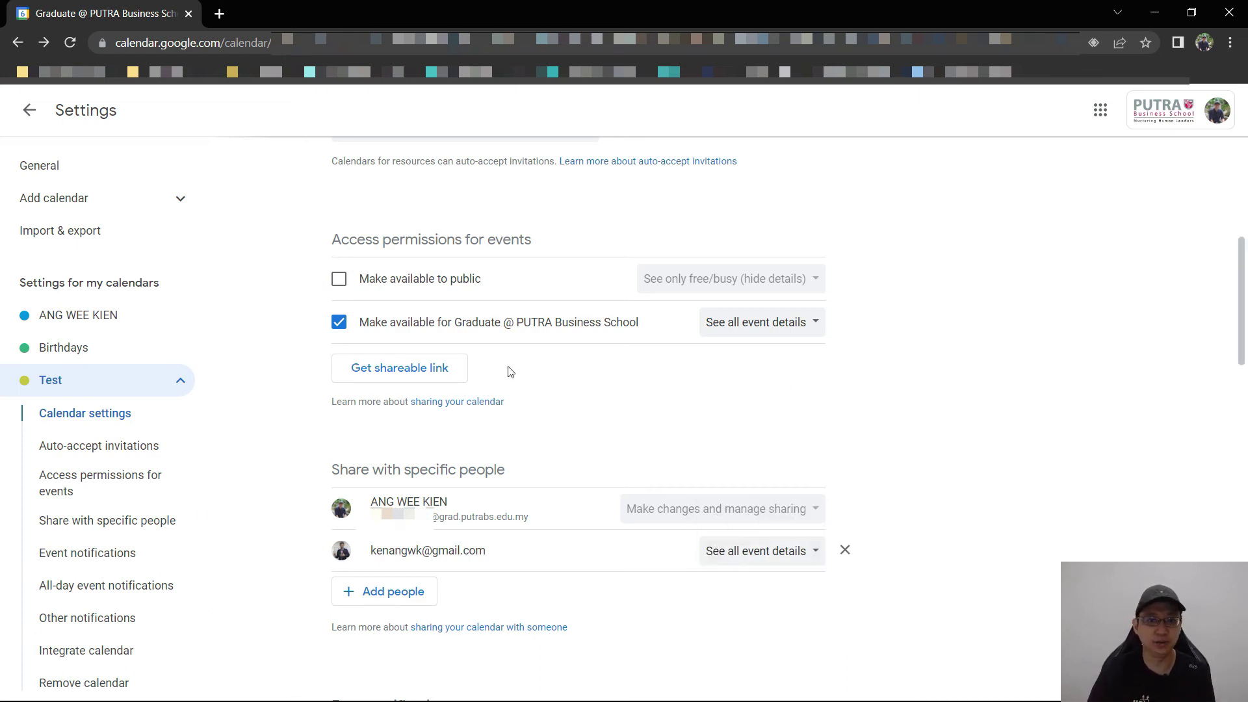